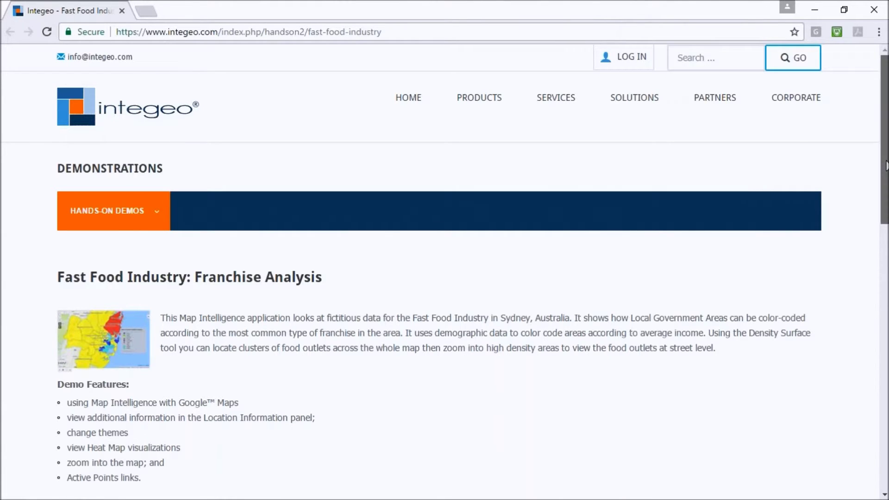
- Launch the Fast Food application from the Franchise Analysis demo page
scroll(876, 199, "down", 2)
scroll(878, 202, "down", 1)
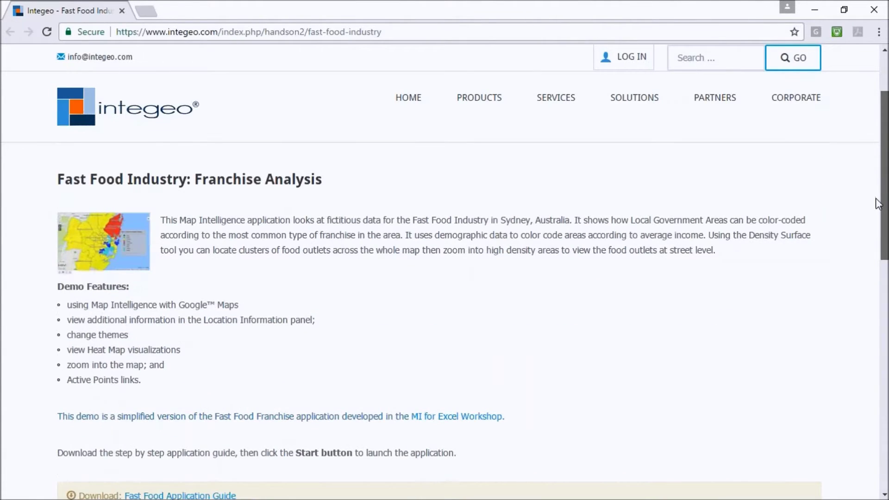
scroll(875, 198, "down", 1)
scroll(875, 219, "down", 2)
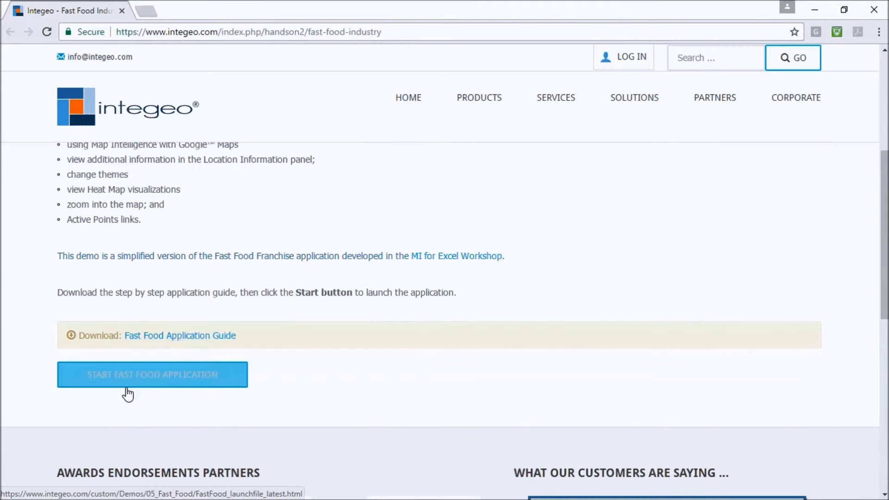
left_click(153, 378)
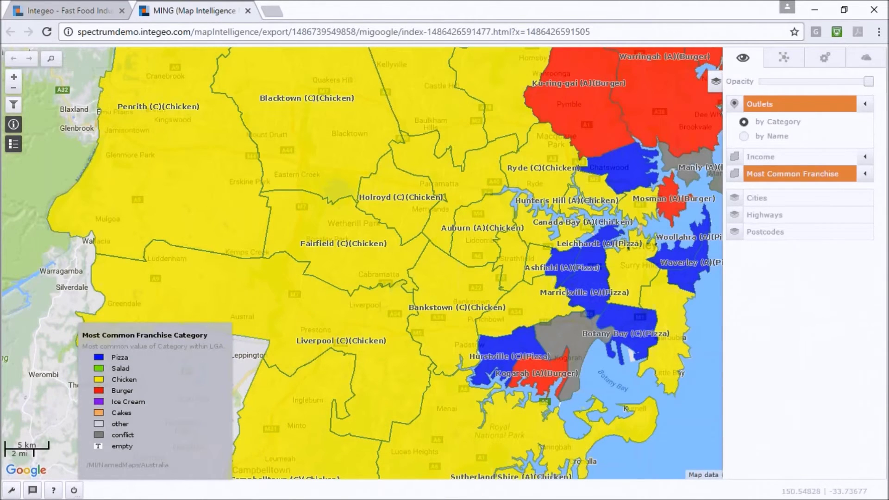
- Zoom the map out one level, toggle the legend off and on, and reposition it slightly
left_click(14, 88)
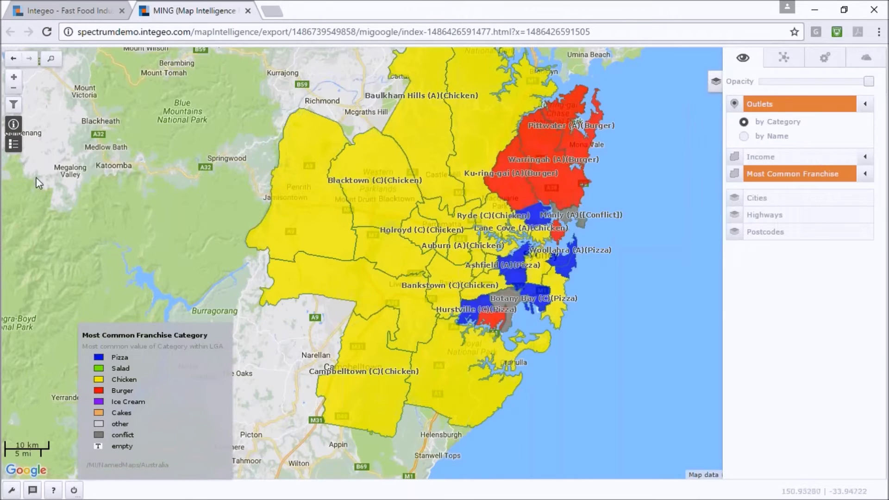
left_click(14, 147)
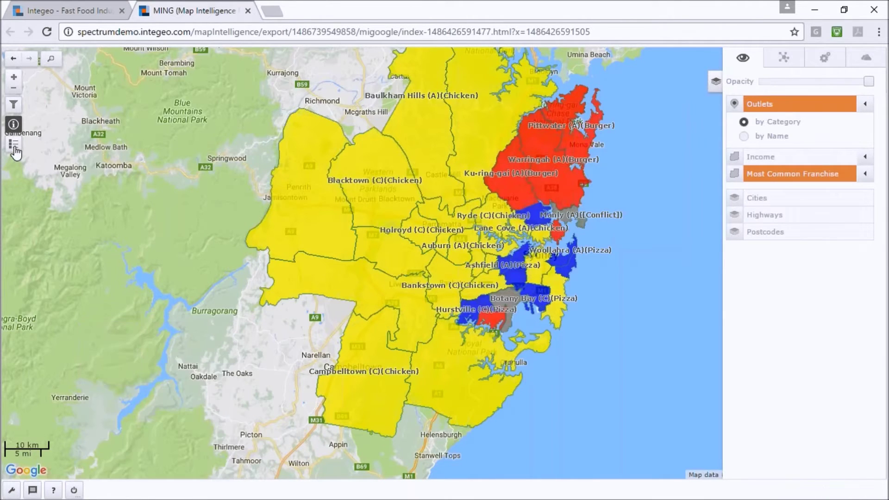
left_click(14, 147)
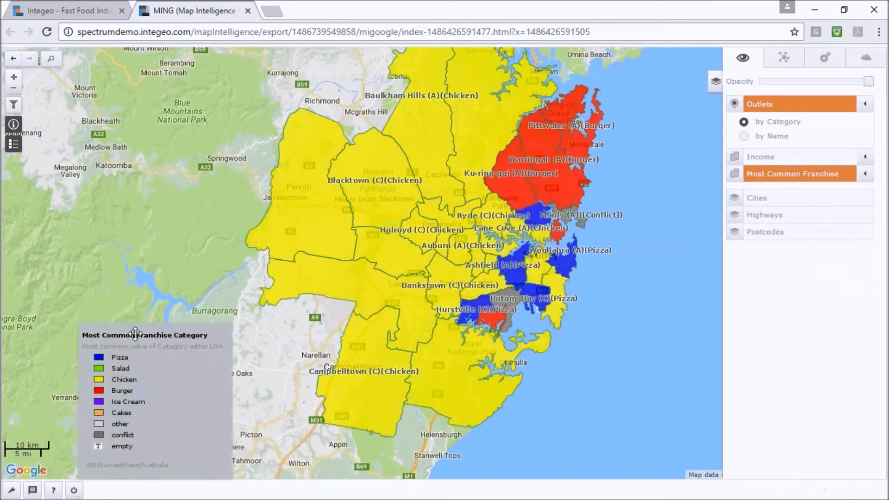
mouse_move(135, 332)
left_mouse_down()
mouse_move(211, 315)
mouse_move(215, 289)
mouse_move(124, 321)
left_mouse_up()
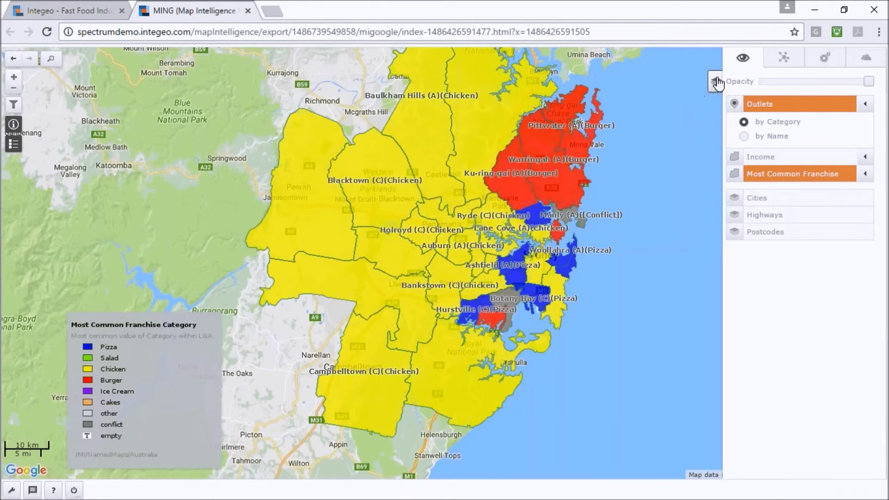
- Display the Income theme on the map and view the location information for the Hornsby area
left_click(767, 165)
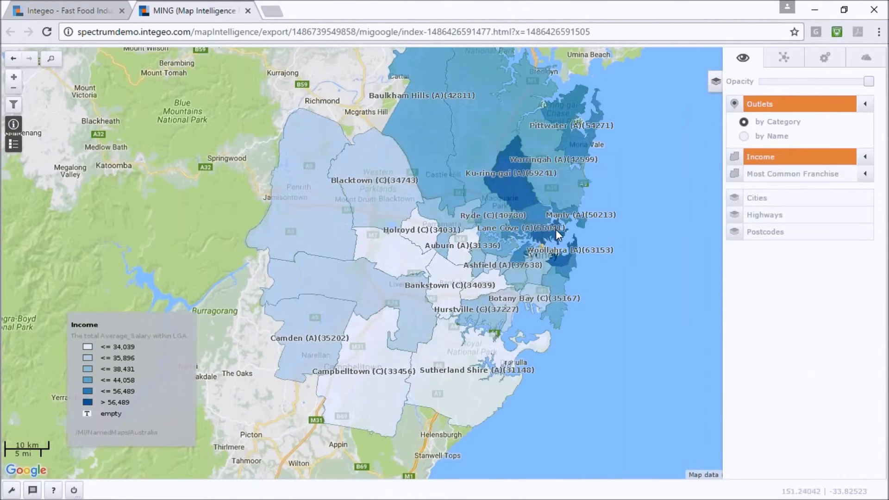
left_click(716, 83)
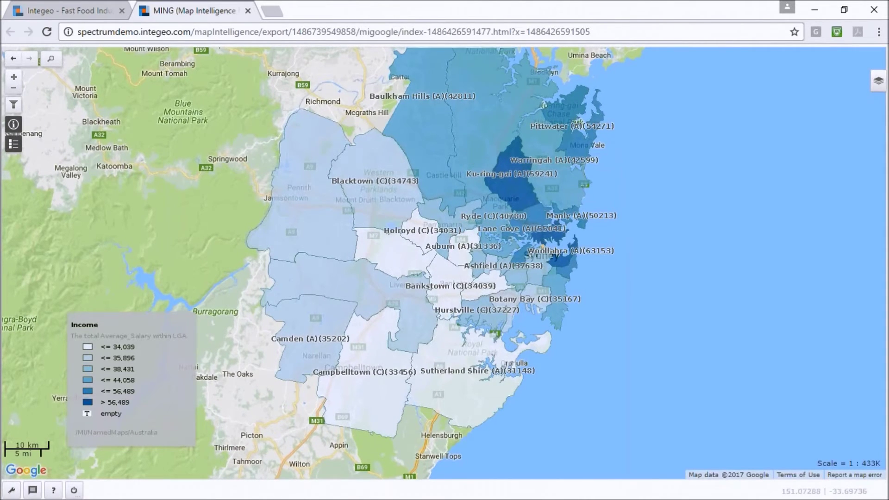
left_click(482, 163)
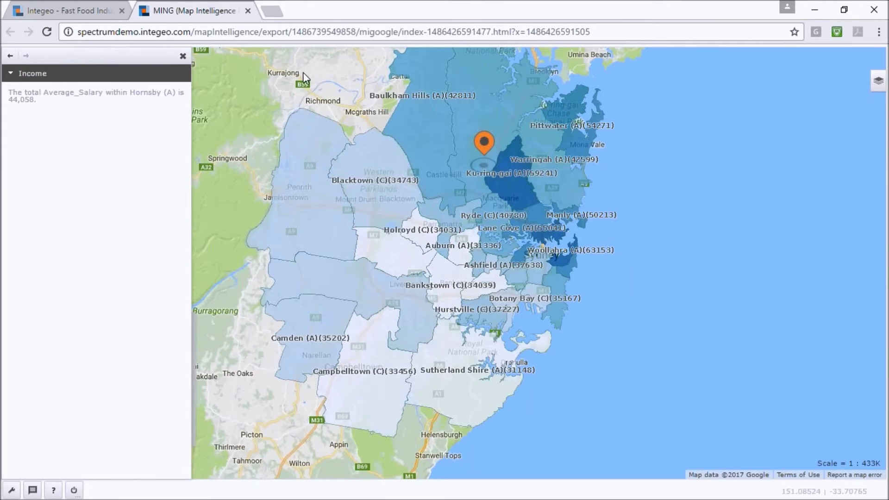
left_click(182, 55)
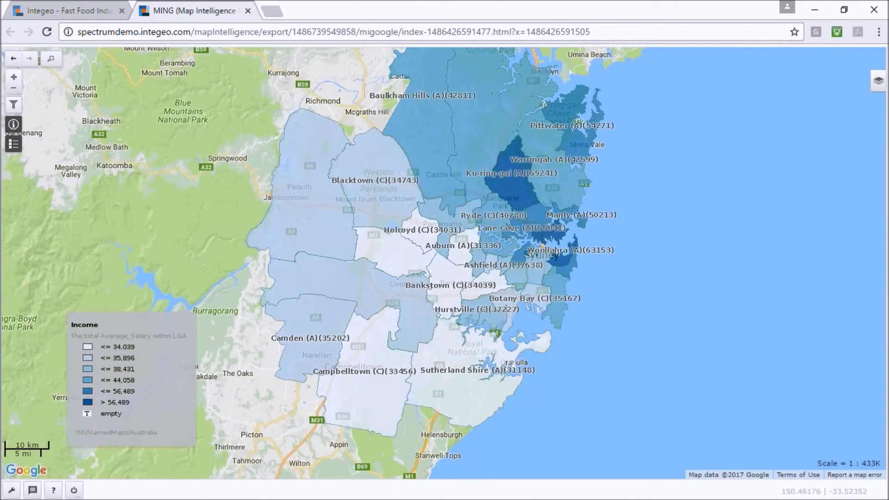
- Switch the map theme to Most Common Franchise and view the location information for Baulkham Hills
left_click(878, 81)
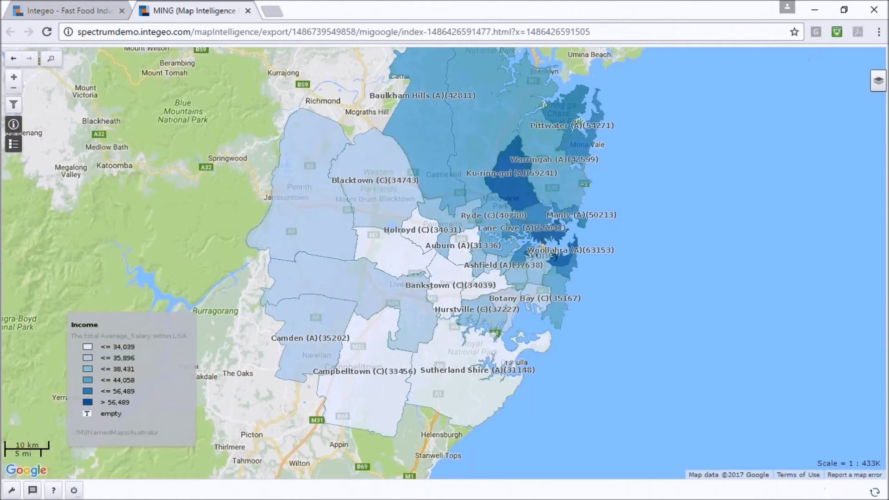
left_click(769, 177)
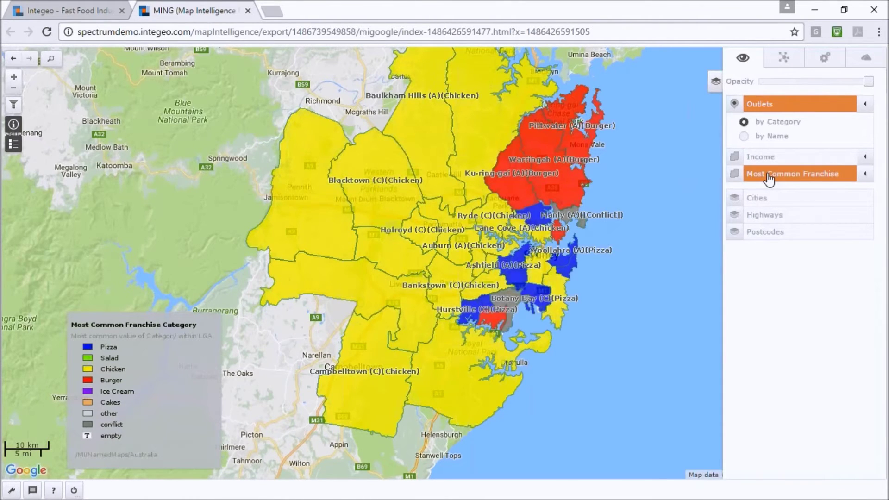
left_click(438, 162)
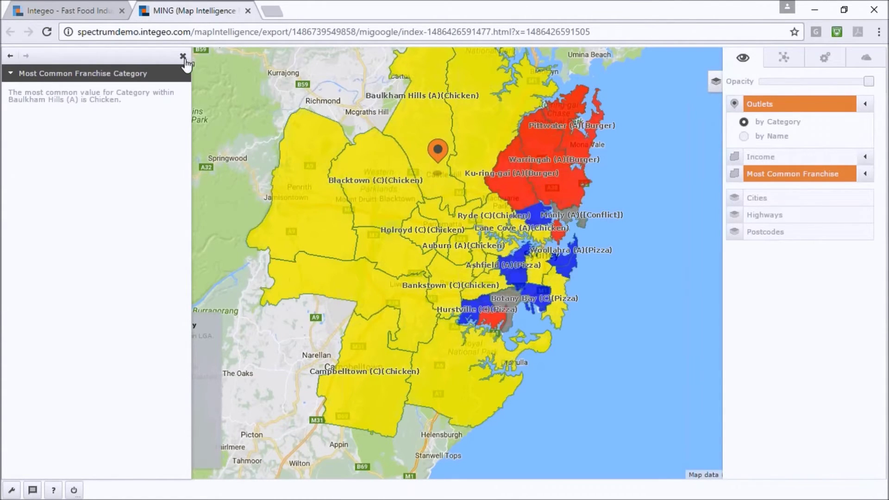
left_click(182, 57)
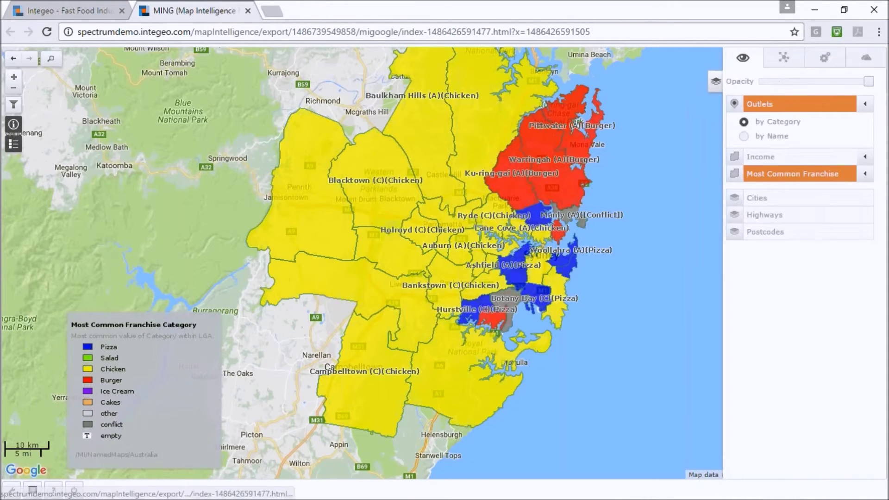
- Enable the Heat Map visualization with opacity 91 and base it on the Category field of the Outlets data set
left_click(782, 59)
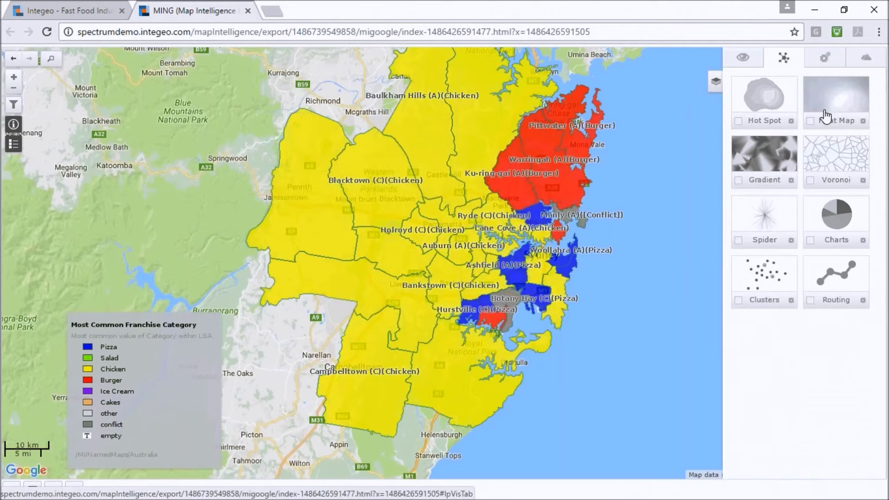
left_click(811, 122)
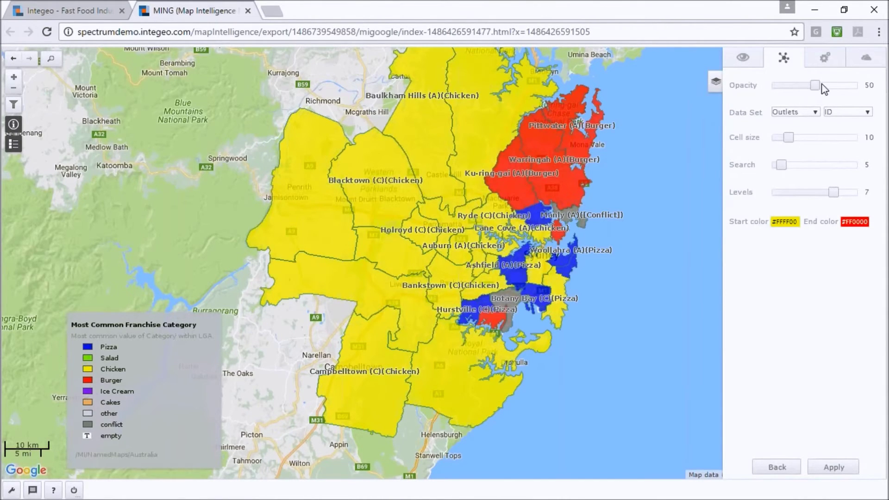
left_click_drag(816, 85, 854, 89)
left_click(865, 115)
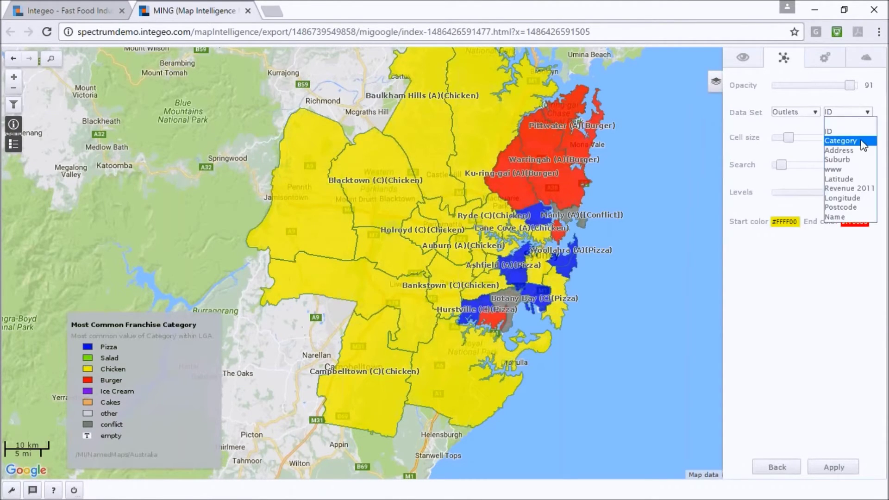
left_click(840, 141)
- Set the heat map's cell size to 4, search to 13 and levels to 6
left_click_drag(788, 138, 778, 138)
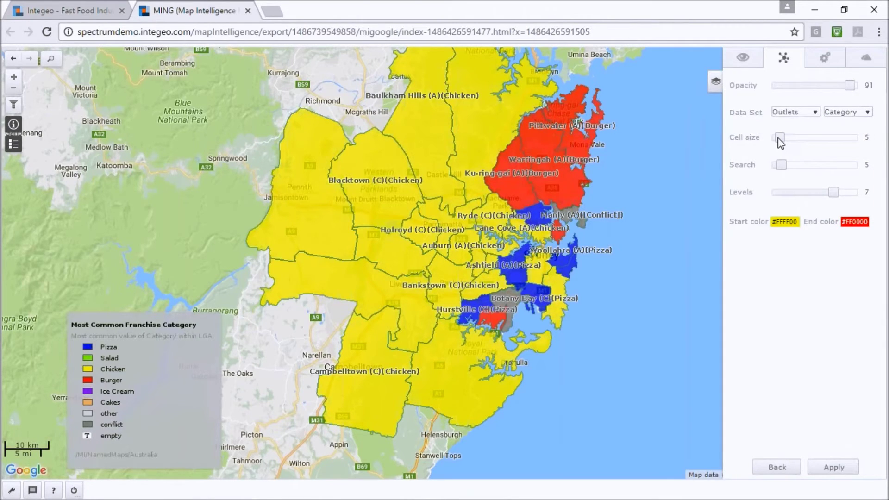
left_click_drag(778, 138, 777, 138)
left_click_drag(780, 164, 789, 166)
left_click_drag(833, 193, 818, 192)
- Change the heat map's start color to #FFF7FC and apply the heat map settings
left_click(784, 222)
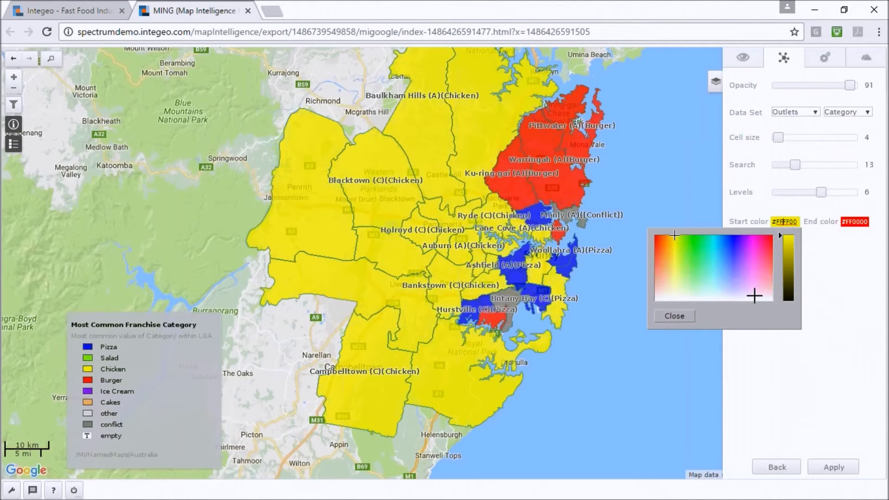
left_click(758, 298)
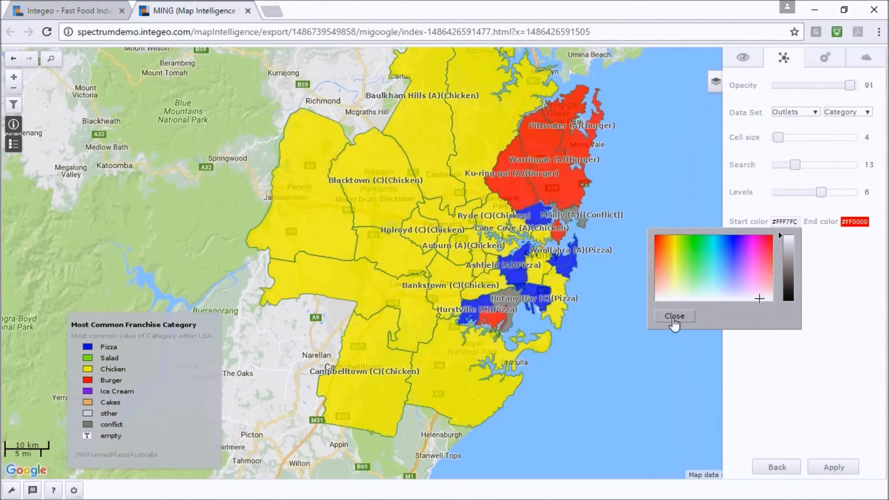
left_click(674, 316)
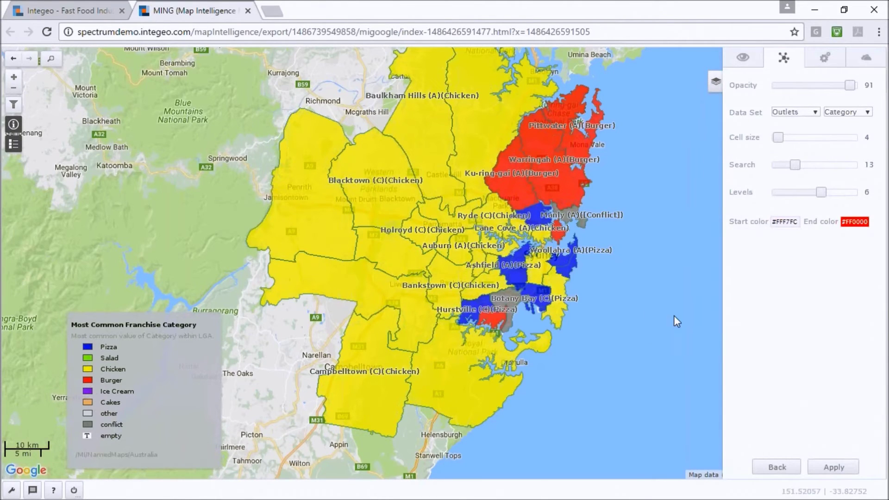
left_click(840, 473)
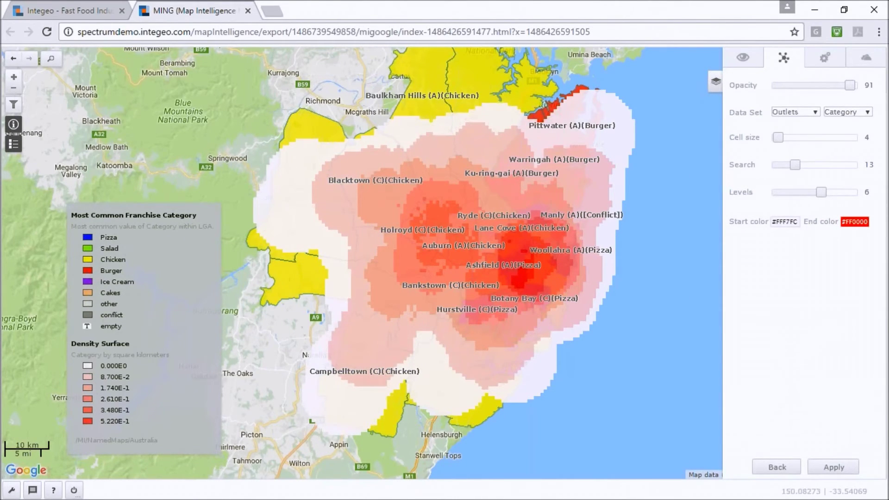
- Zoom into the dense cluster around Holroyd to show individual outlets, and turn off the heat map
scroll(442, 262, "up", 1)
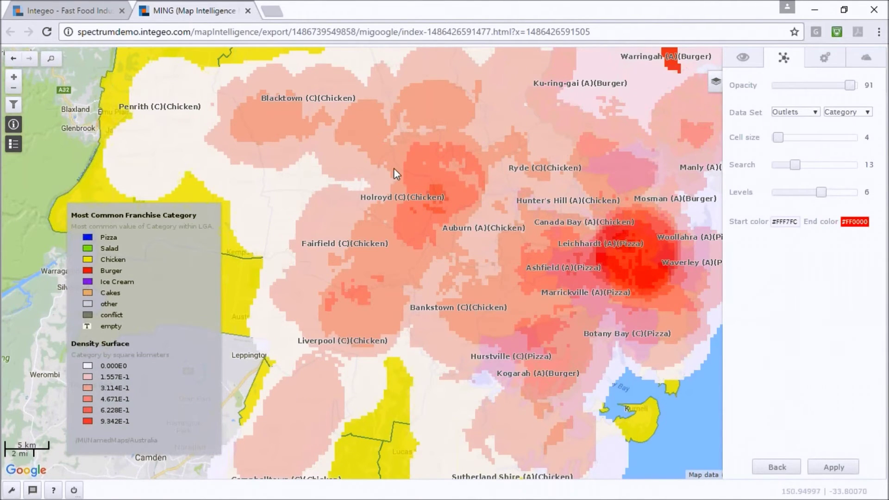
left_click_drag(395, 163, 465, 235)
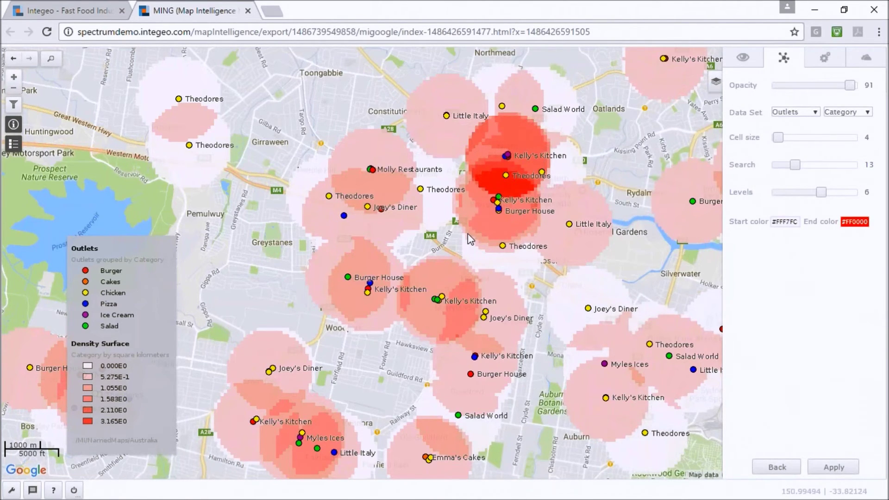
left_click(776, 468)
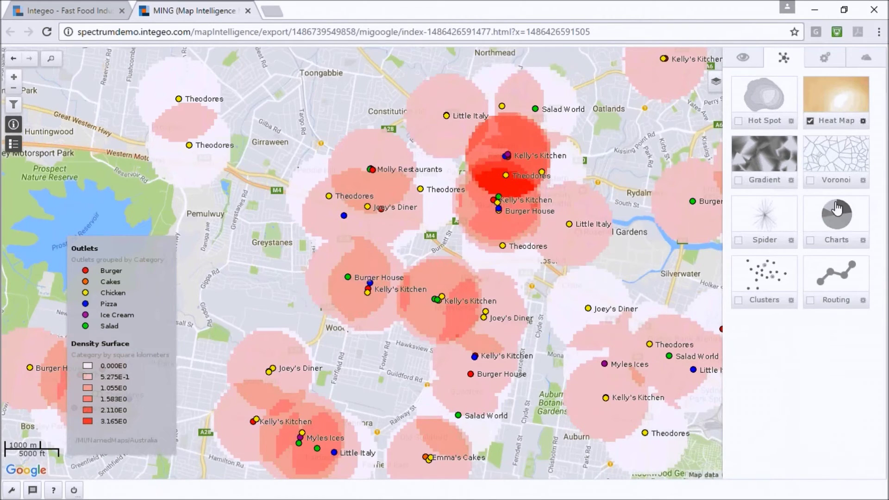
left_click(809, 121)
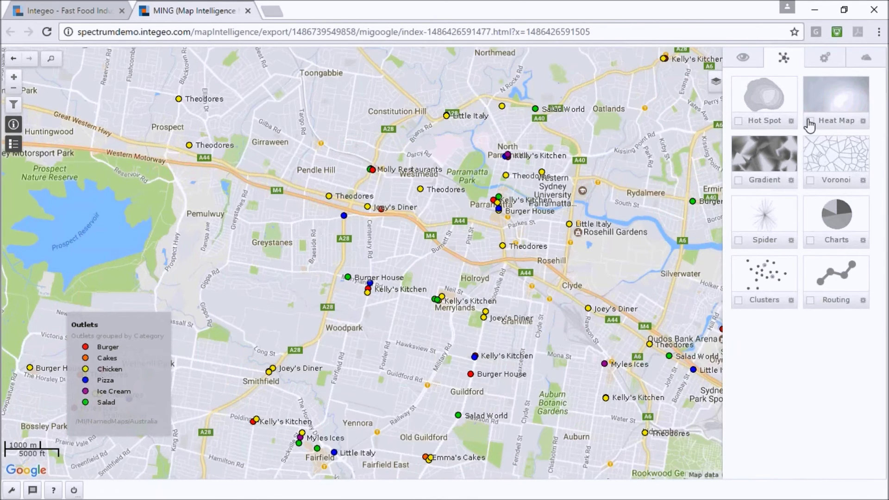
- Toggle the layer controls off and on, and set the Outlets layer to be grouped by Name
left_click(716, 83)
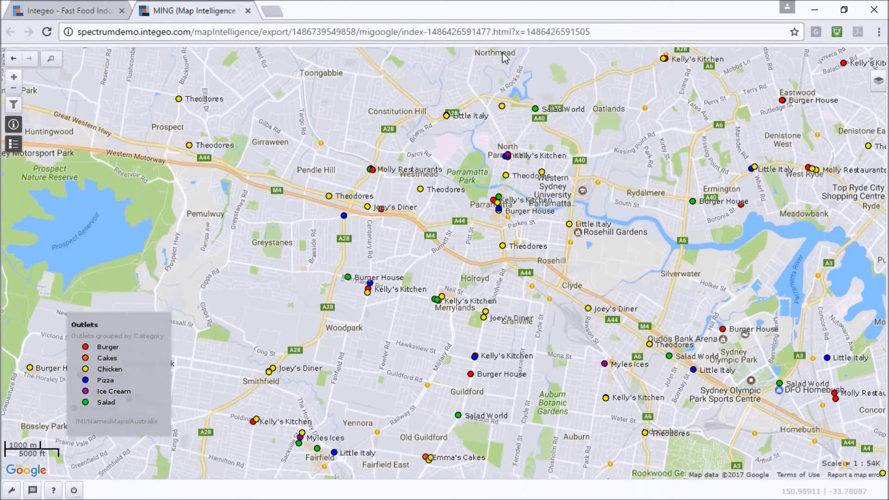
left_click(875, 86)
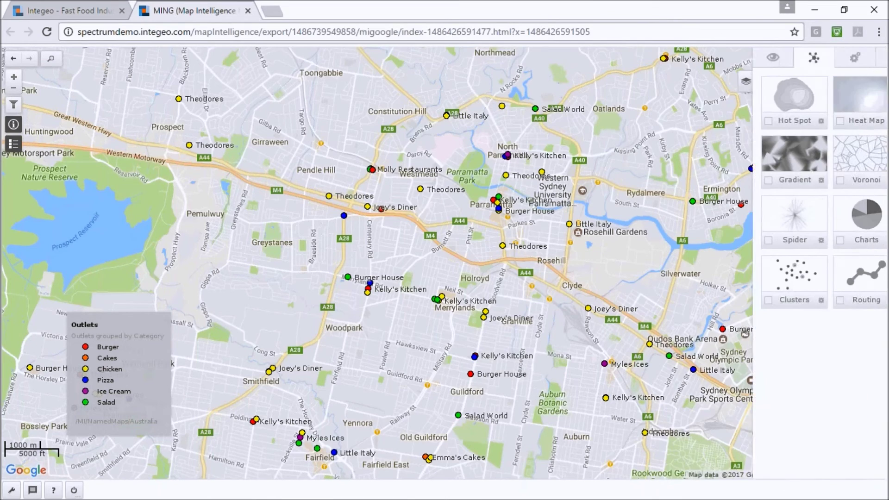
left_click(740, 59)
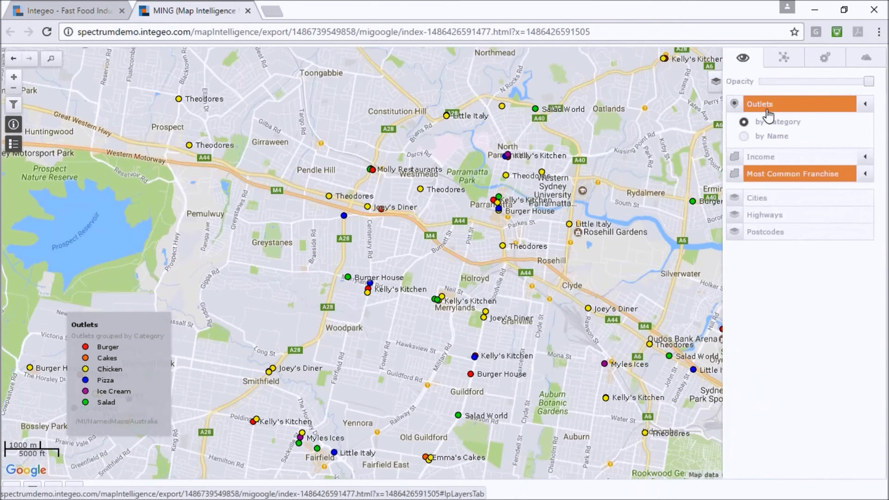
left_click(744, 136)
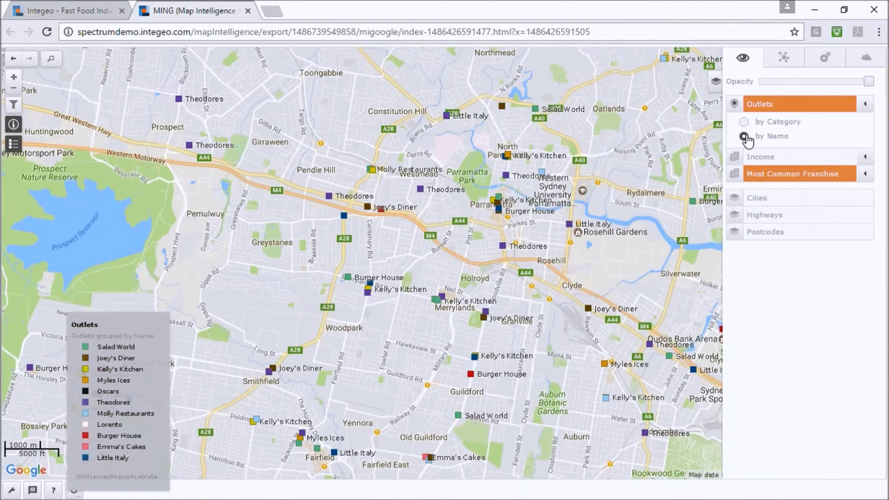
- View the Theodores outlet's details in Wentworthville and open its website link in a new, non-maximized window
left_click(332, 196)
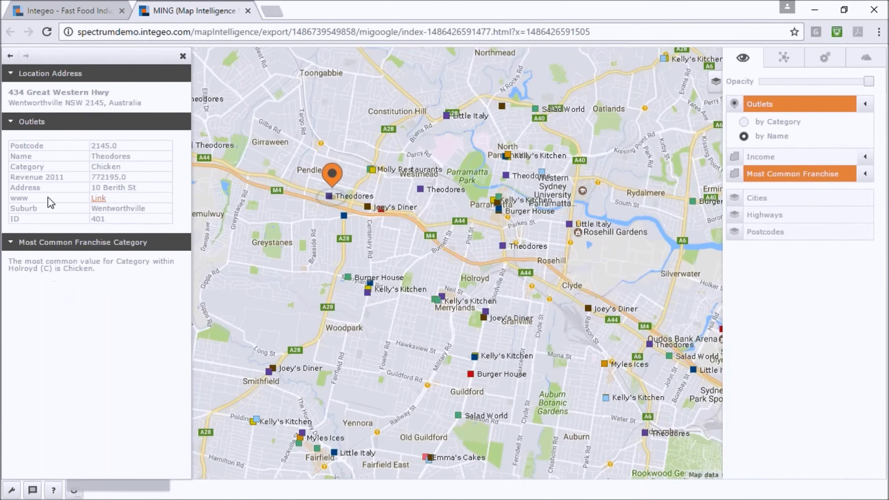
right_click(98, 198)
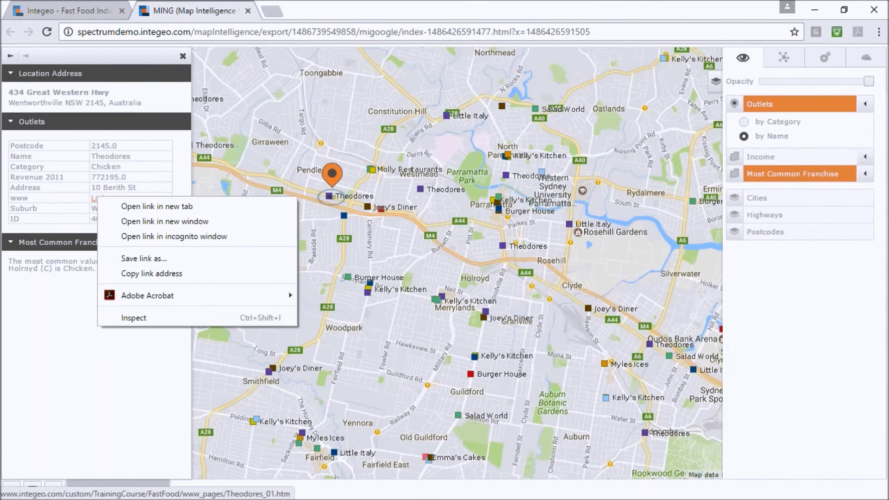
left_click(138, 221)
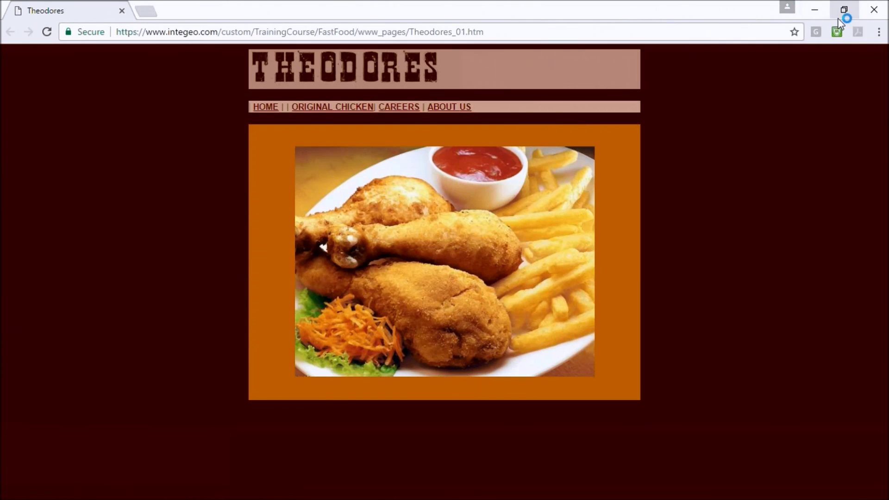
left_click(840, 11)
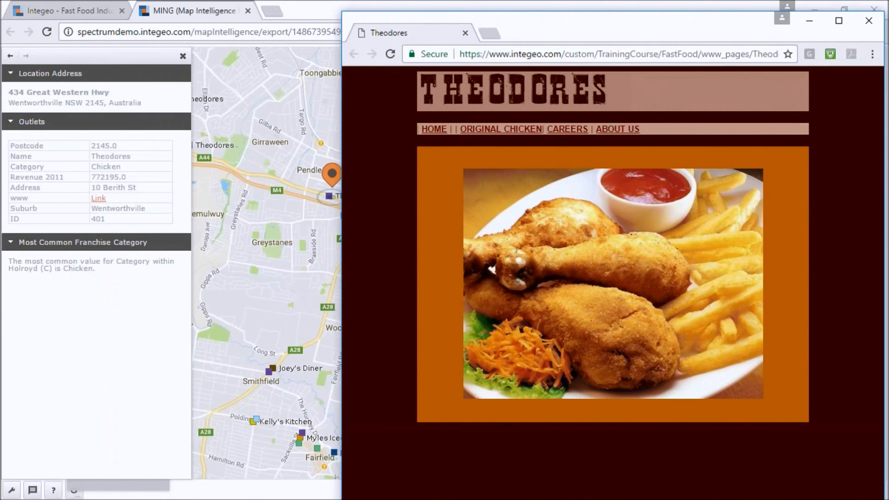